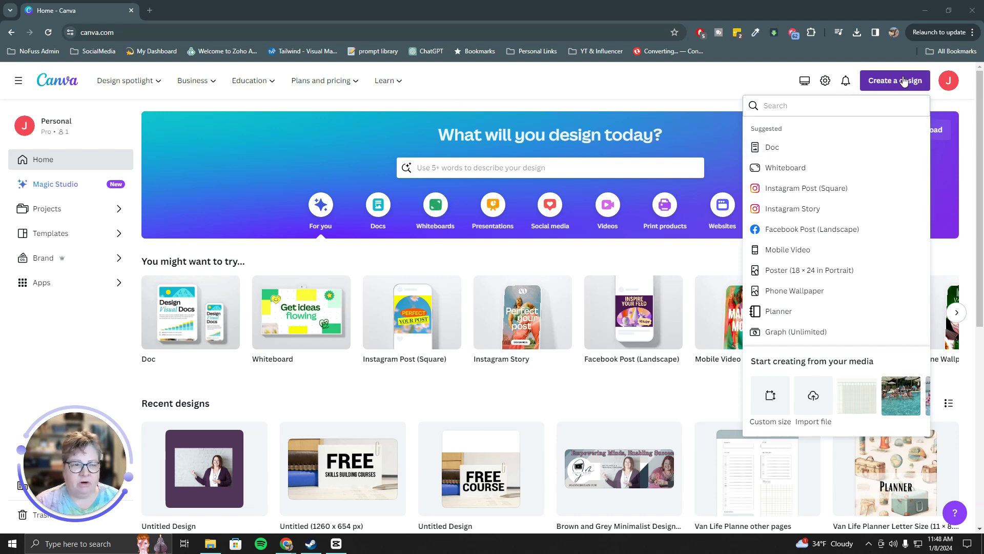
# Step: Create a new square Instagram post design
pyautogui.click(903, 84)
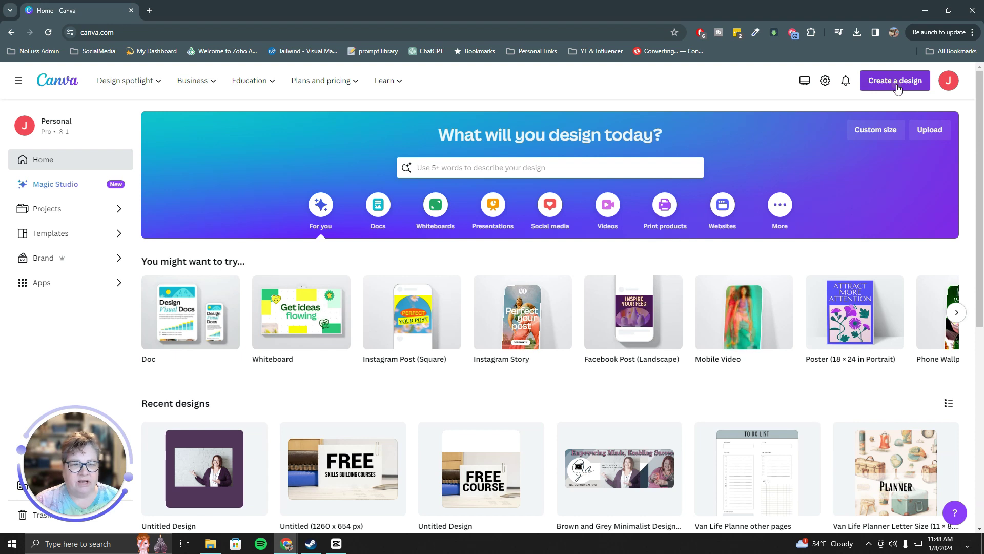
pyautogui.click(902, 83)
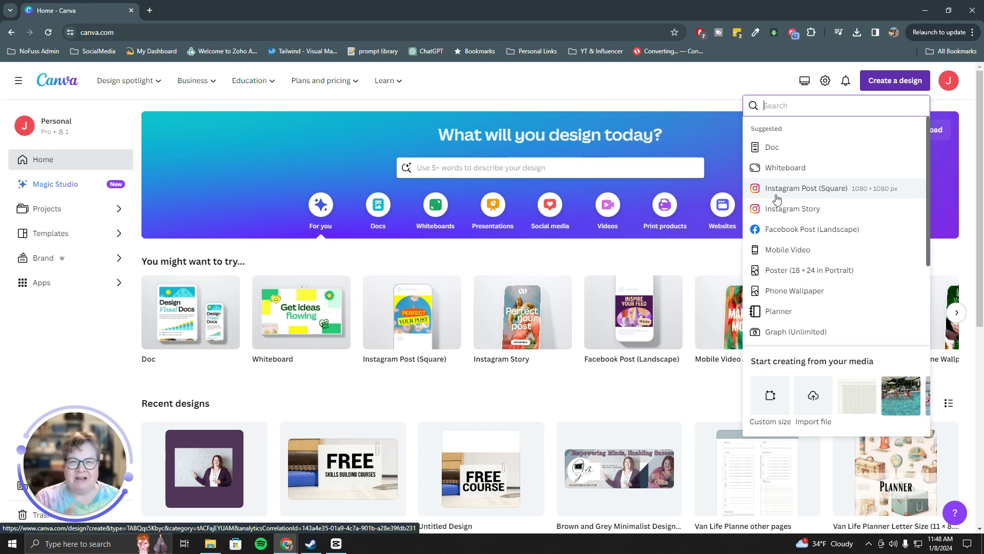
pyautogui.click(777, 192)
# Step: Fill the blank page background with a custom solid red colour
pyautogui.click(540, 179)
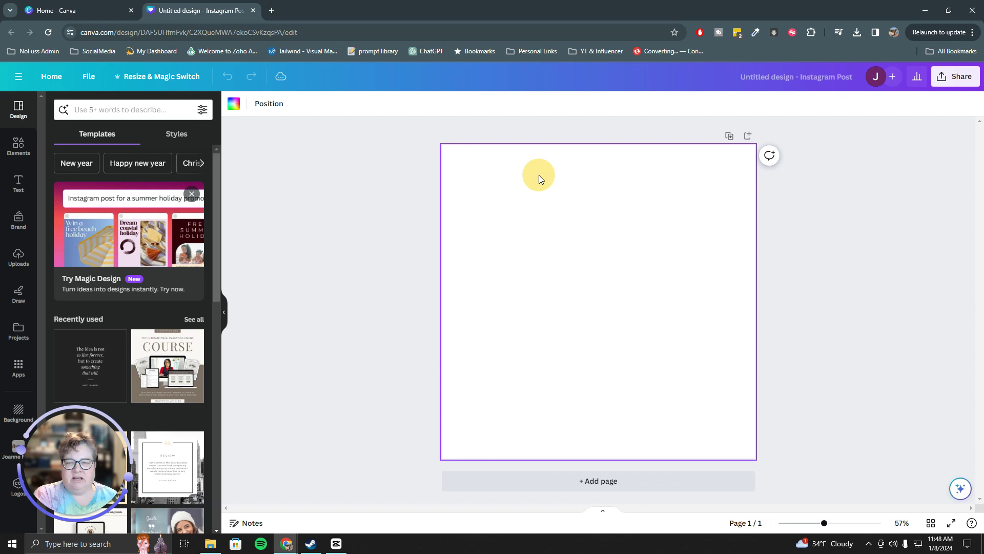
pyautogui.click(235, 105)
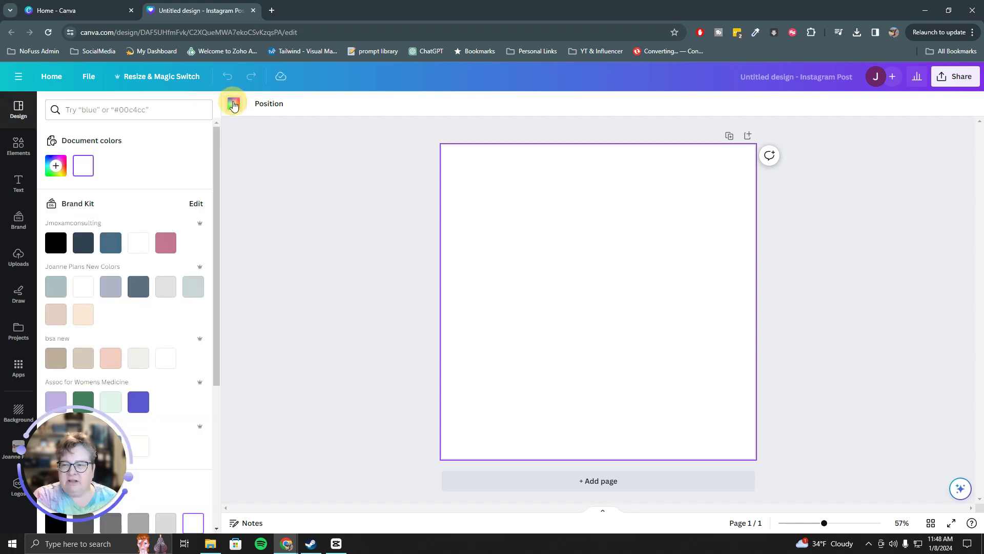
pyautogui.click(56, 165)
pyautogui.click(178, 223)
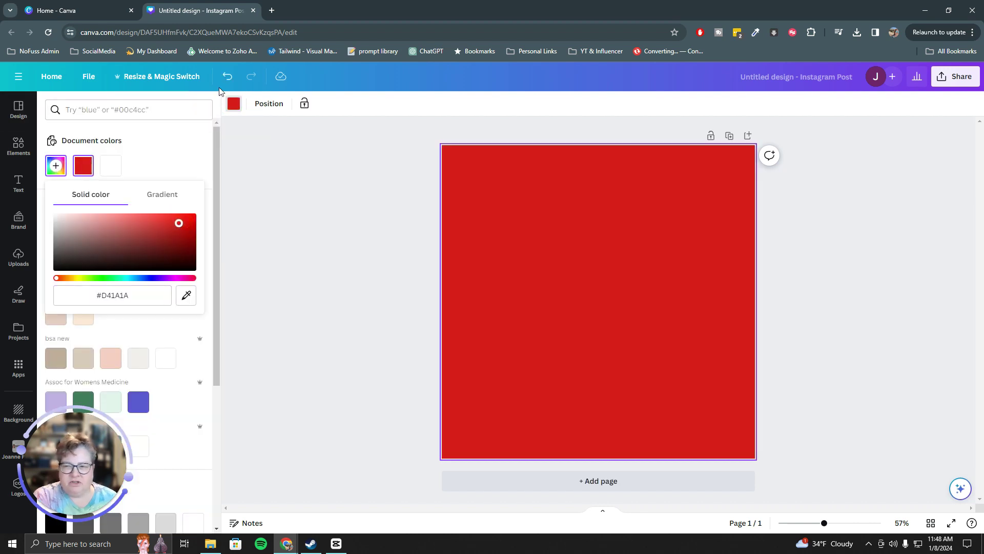
pyautogui.click(199, 139)
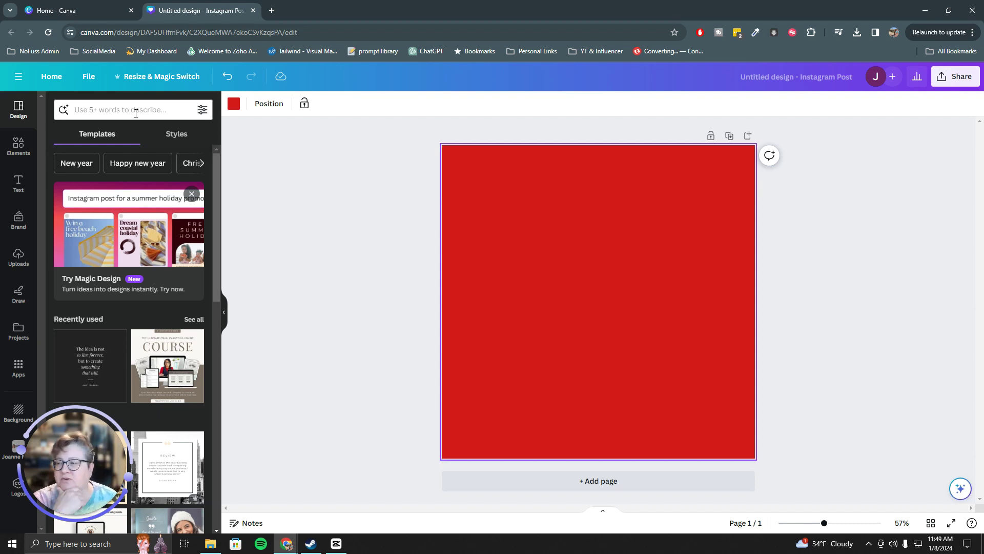
# Step: Add the uploaded photo of the woman pointing to the post from Uploads
pyautogui.click(136, 110)
pyautogui.click(19, 258)
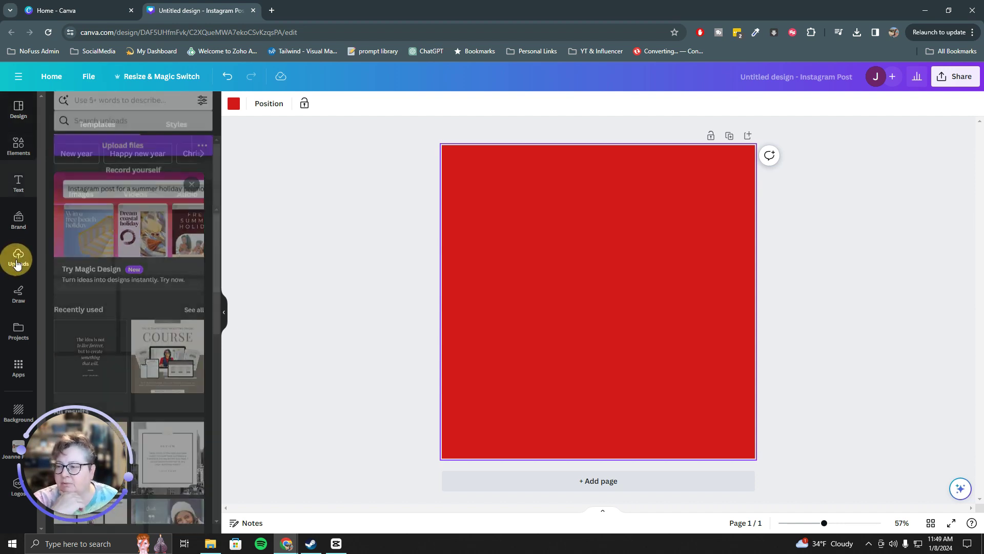
pyautogui.scroll(-5, 124, 248)
pyautogui.scroll(-5, 123, 247)
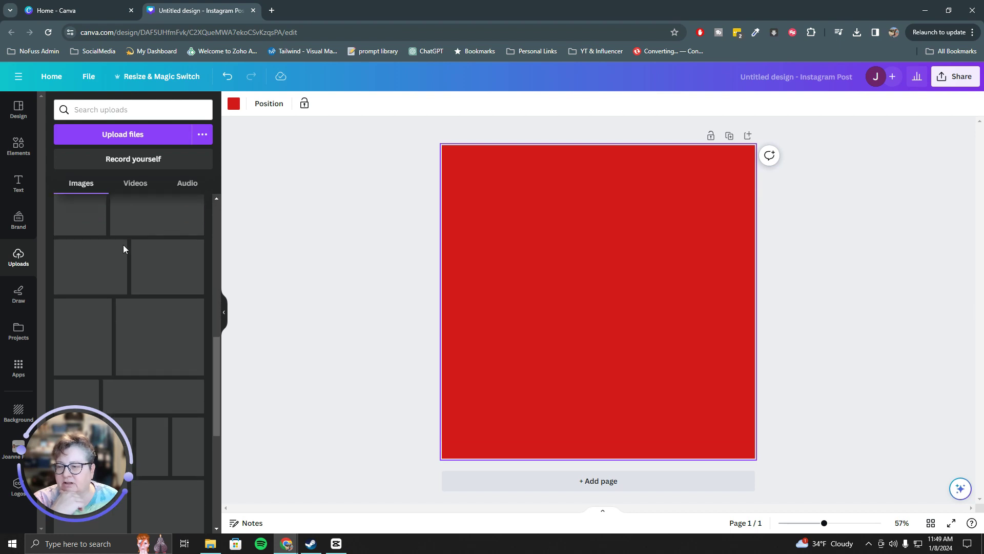
pyautogui.scroll(-5, 123, 247)
pyautogui.scroll(-5, 124, 247)
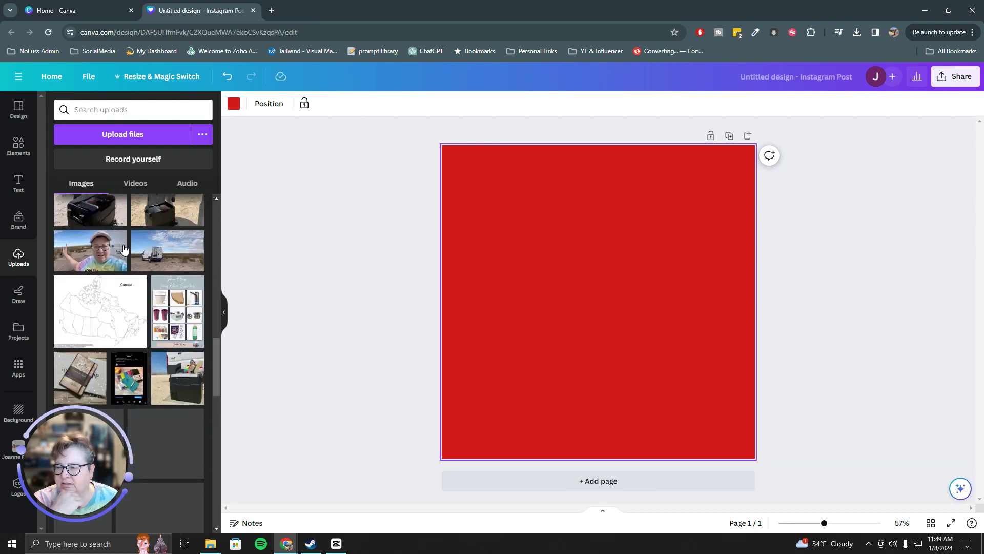
pyautogui.scroll(-5, 123, 248)
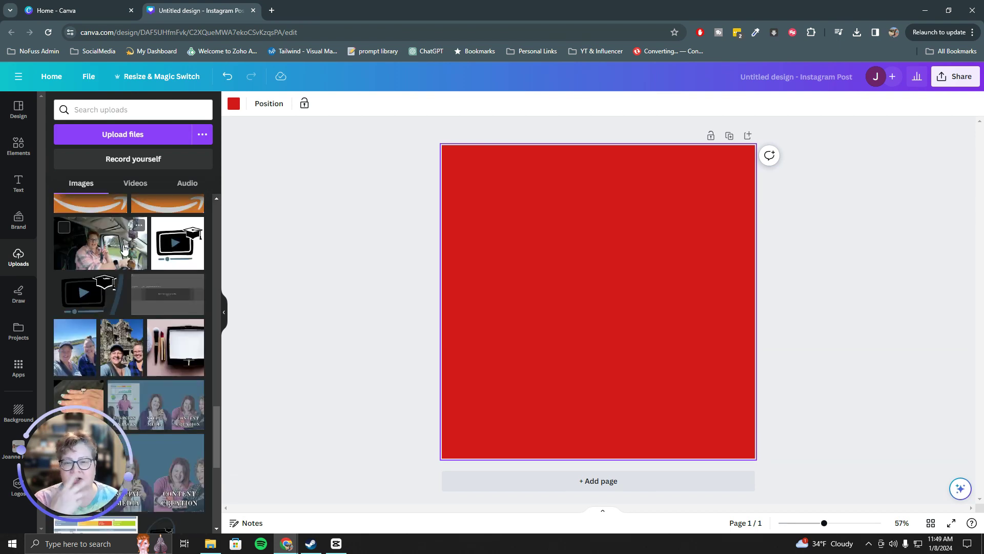
pyautogui.scroll(-5, 124, 248)
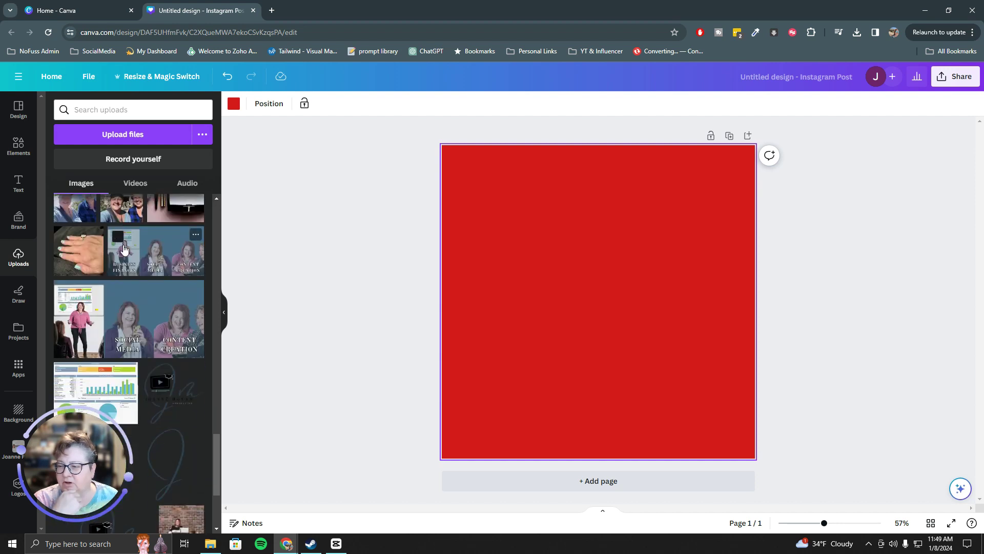
pyautogui.scroll(-5, 123, 248)
pyautogui.scroll(-5, 124, 250)
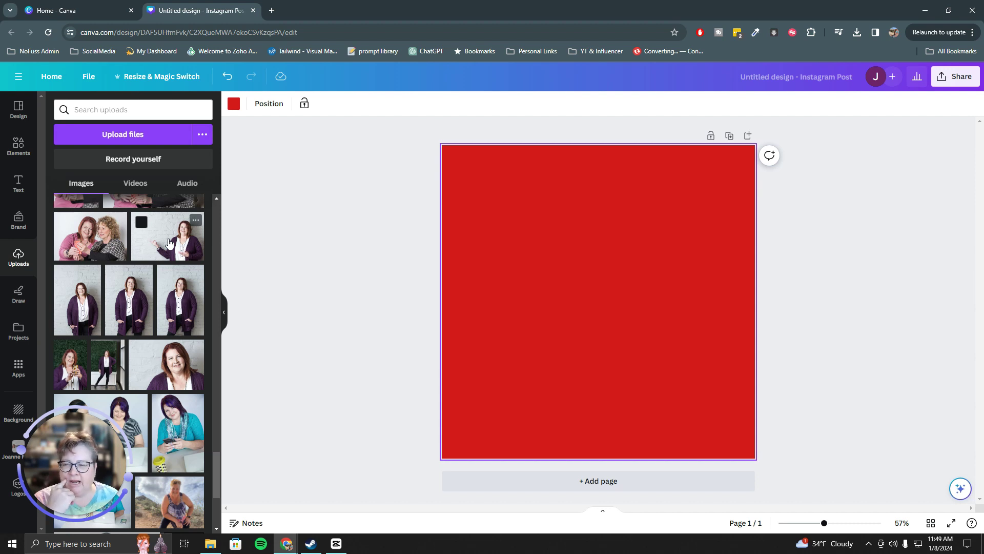
pyautogui.click(170, 242)
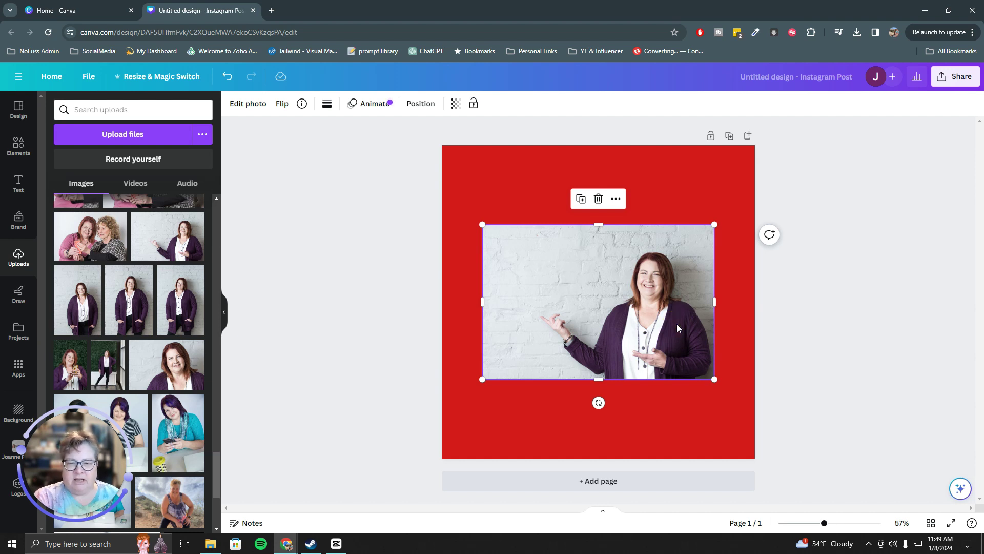
# Step: Recolour the page background with a custom purple (#77229F) by adjusting hue and shade
pyautogui.click(497, 179)
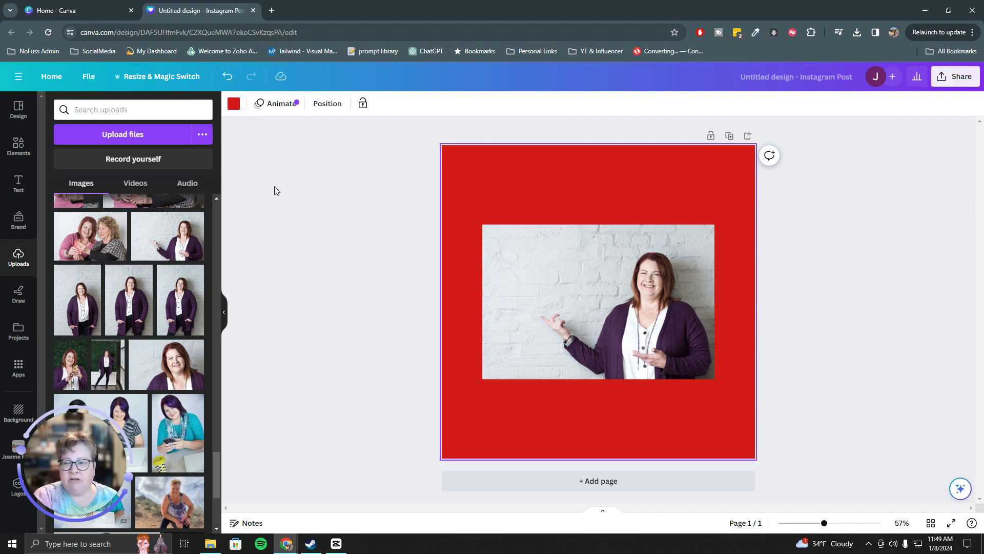
pyautogui.click(234, 104)
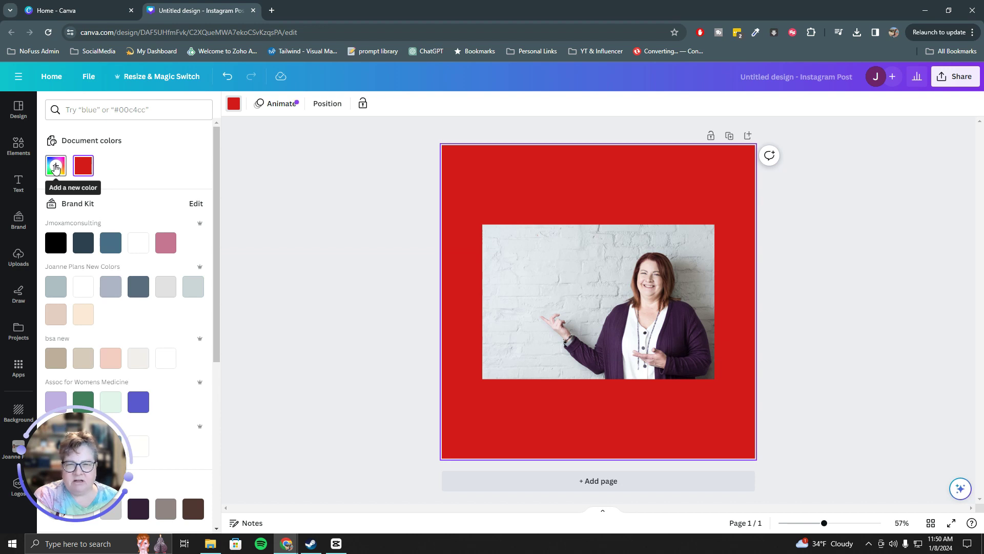
pyautogui.click(56, 166)
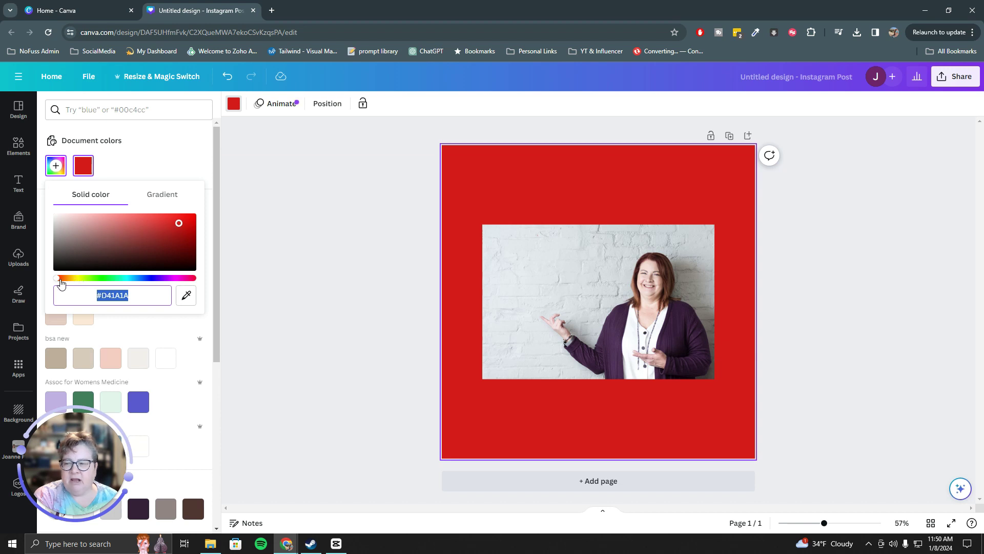
pyautogui.moveTo(56, 278)
pyautogui.mouseDown()
pyautogui.moveTo(192, 279)
pyautogui.moveTo(50, 279)
pyautogui.moveTo(163, 278)
pyautogui.mouseUp()
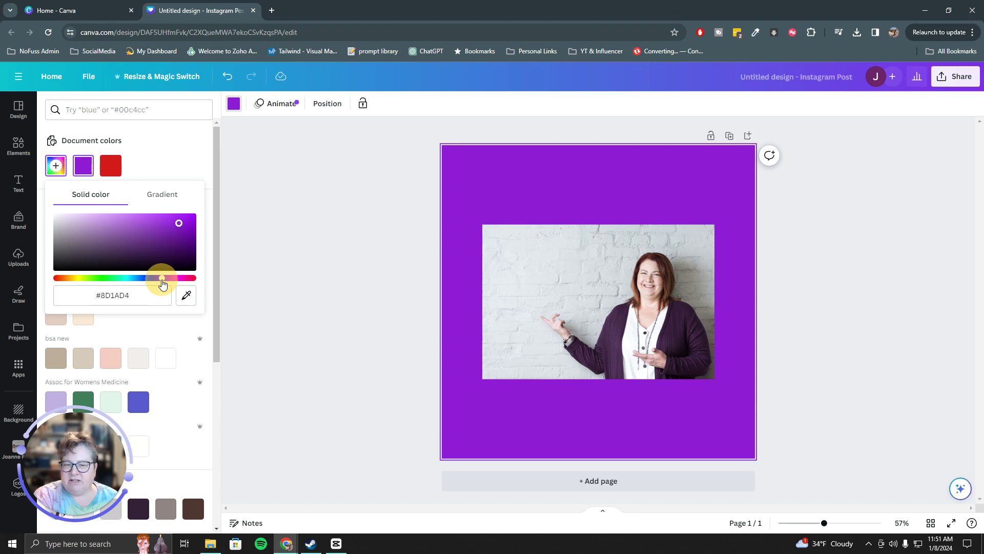
pyautogui.moveTo(163, 235)
pyautogui.mouseDown()
pyautogui.moveTo(176, 248)
pyautogui.moveTo(165, 250)
pyautogui.moveTo(166, 234)
pyautogui.mouseUp()
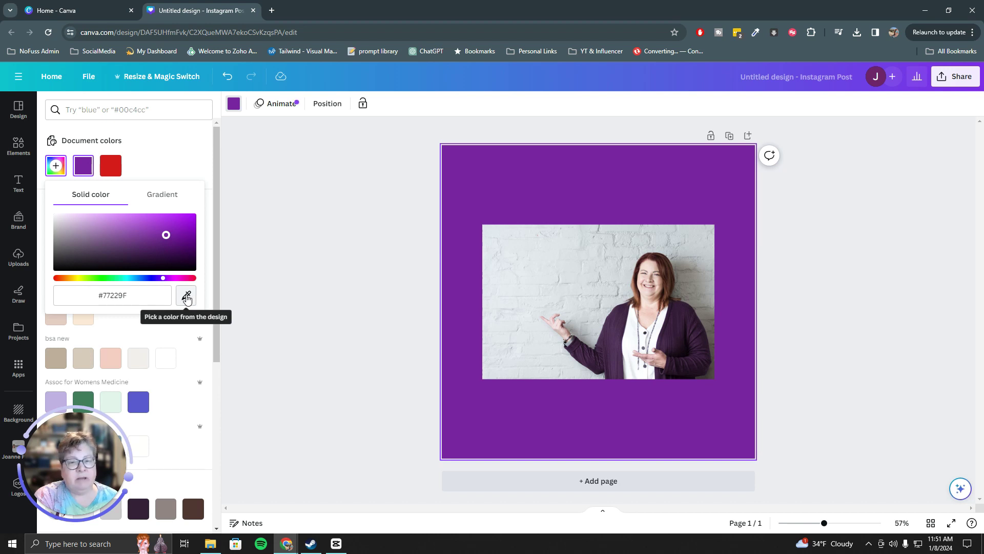
# Step: Eyedrop the cardigan's dark purple so the background becomes #3D2241
pyautogui.click(187, 298)
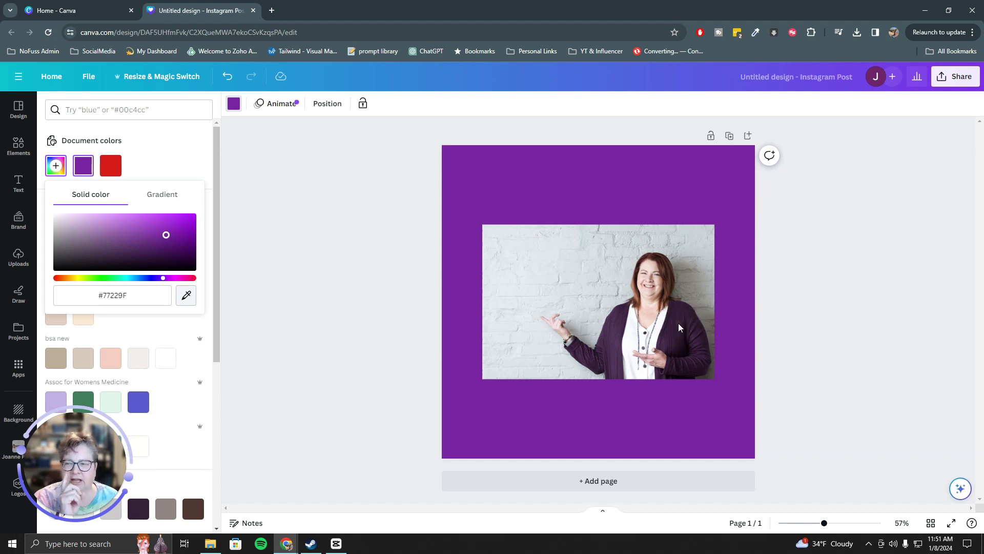
pyautogui.click(678, 323)
pyautogui.click(649, 185)
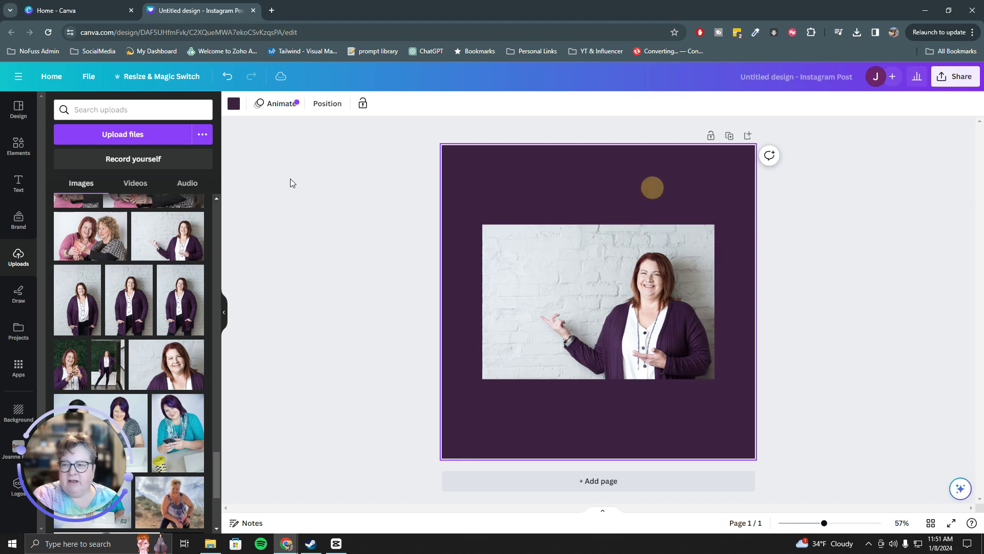
pyautogui.click(234, 103)
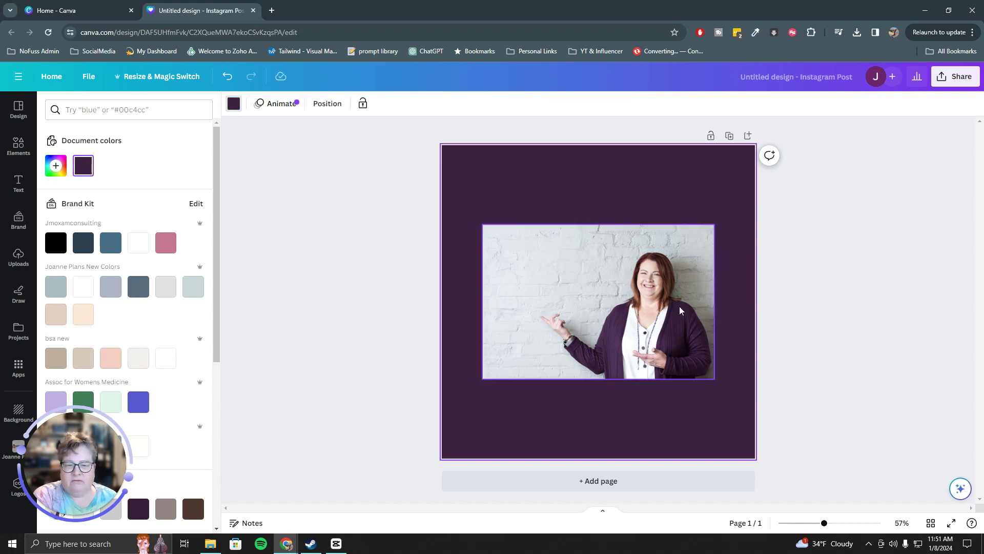
pyautogui.moveTo(83, 166)
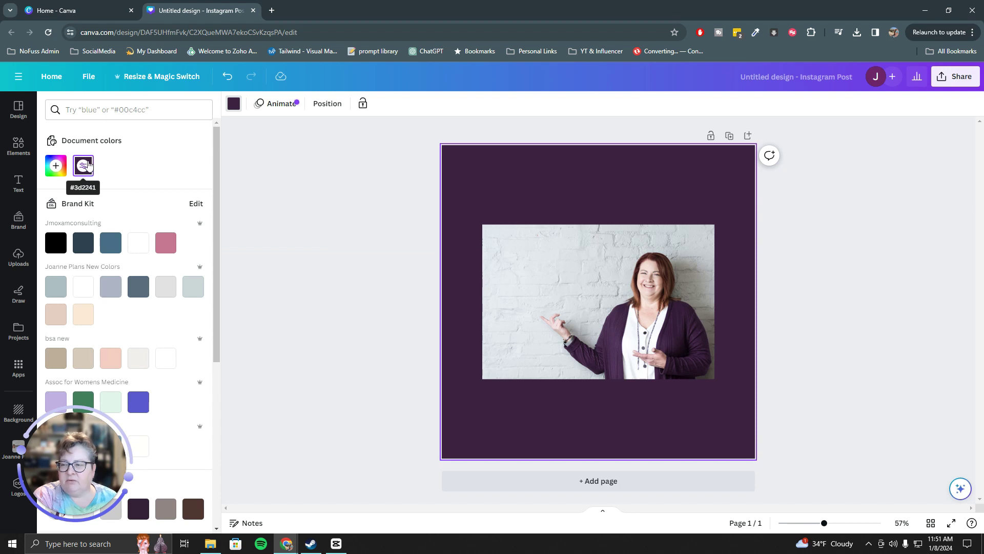
# Step: Copy the #3D2241 hex code and start a new square Instagram post from Home
pyautogui.click(85, 166)
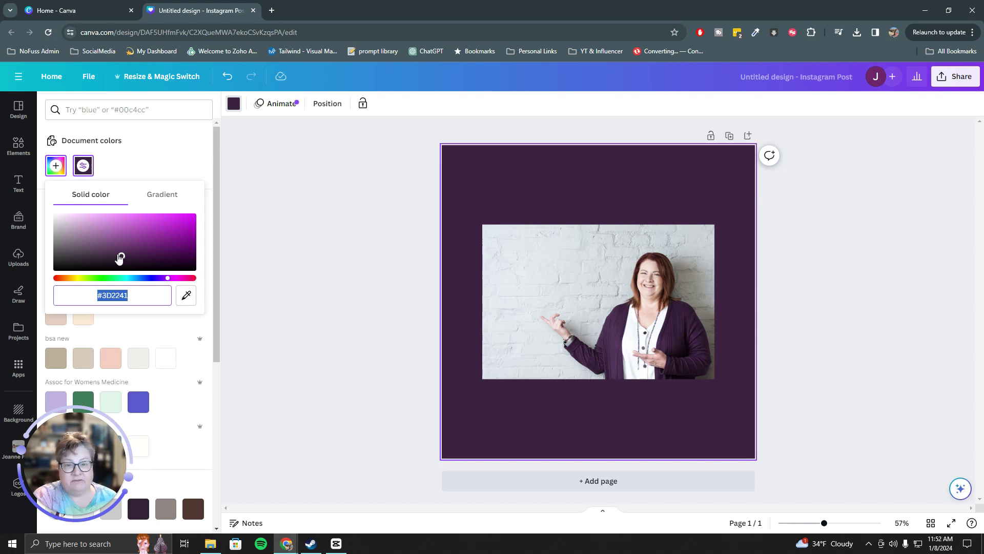
pyautogui.rightClick(119, 295)
pyautogui.click(153, 78)
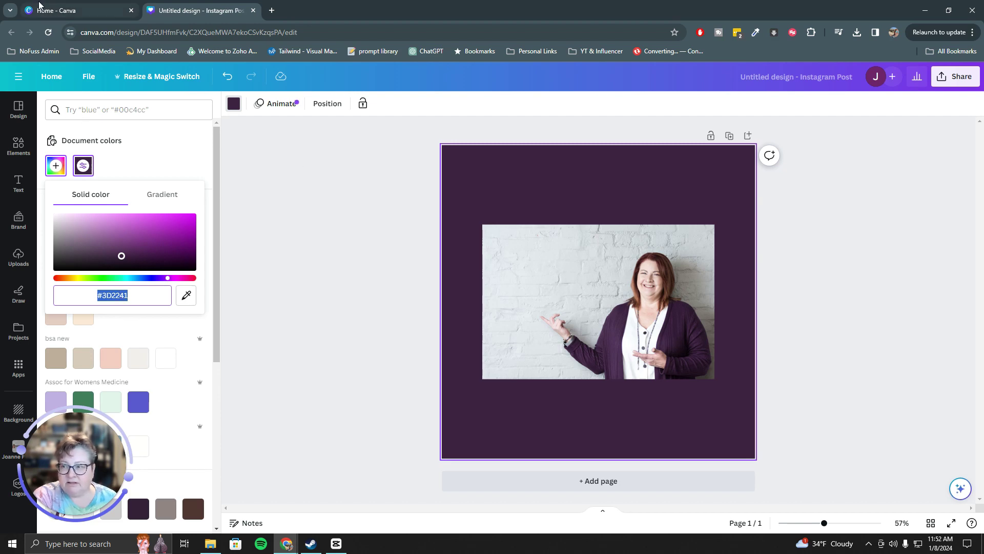
pyautogui.click(63, 10)
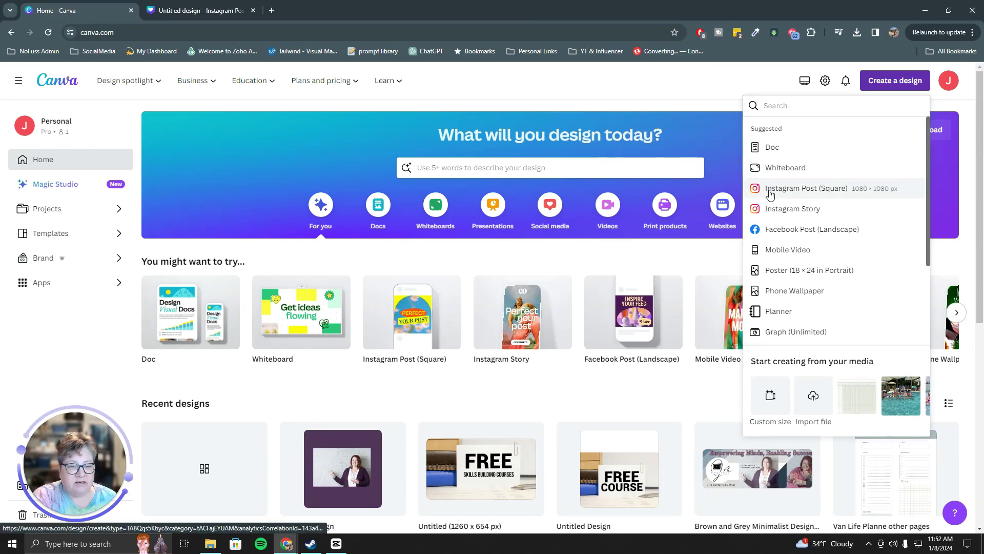
pyautogui.click(770, 193)
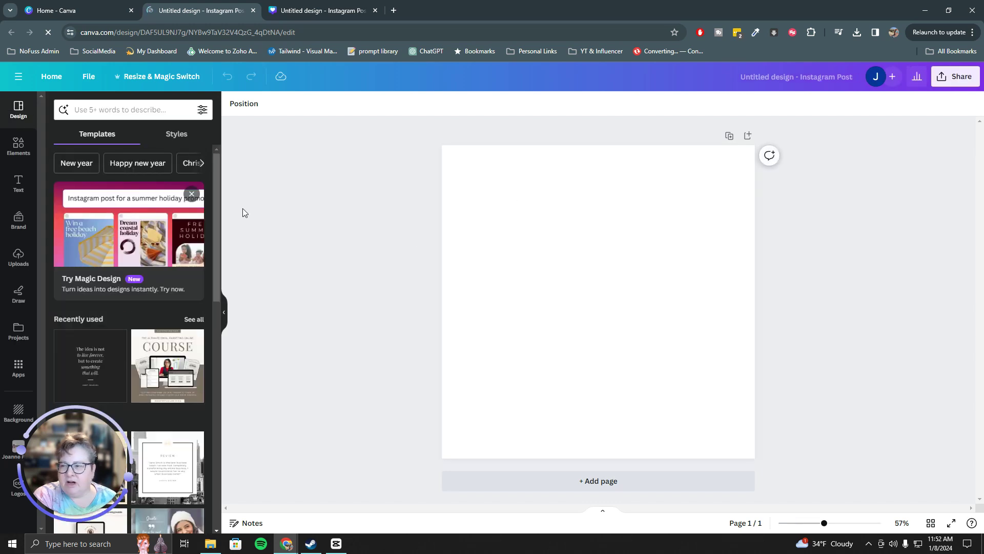
# Step: Add a square from Elements, move it to the upper-left and shrink it
pyautogui.click(14, 154)
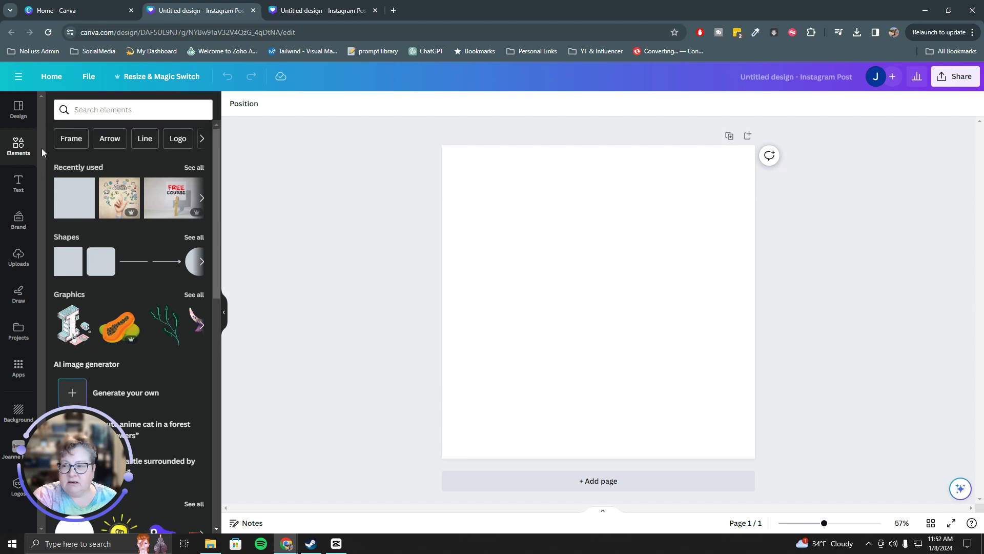
pyautogui.click(74, 199)
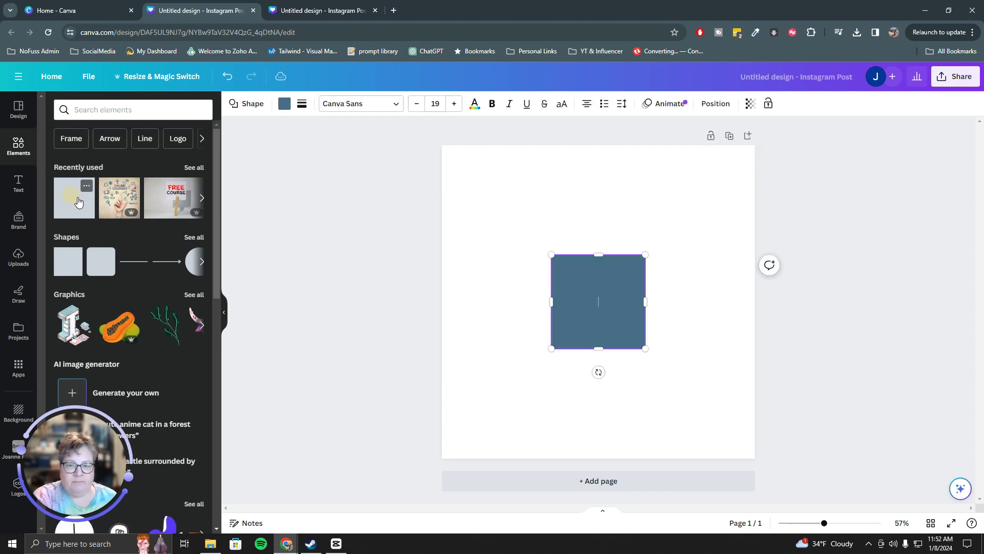
pyautogui.click(488, 197)
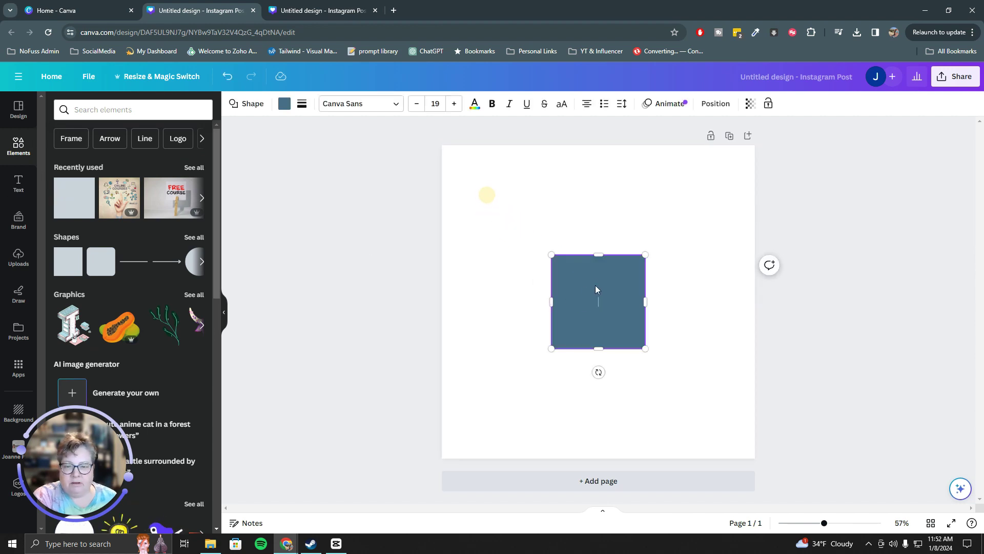
pyautogui.moveTo(596, 286); pyautogui.dragTo(498, 185)
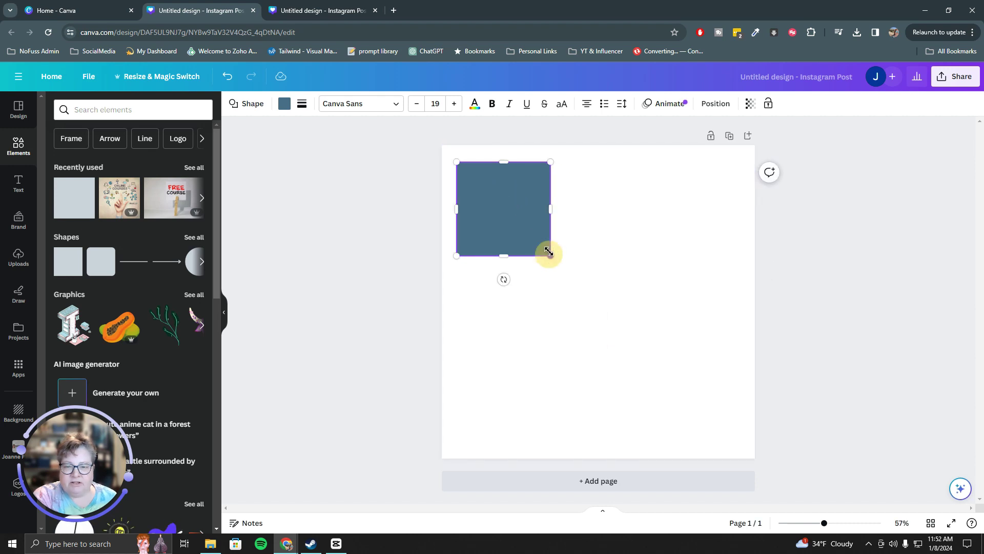
pyautogui.moveTo(551, 256); pyautogui.dragTo(517, 218)
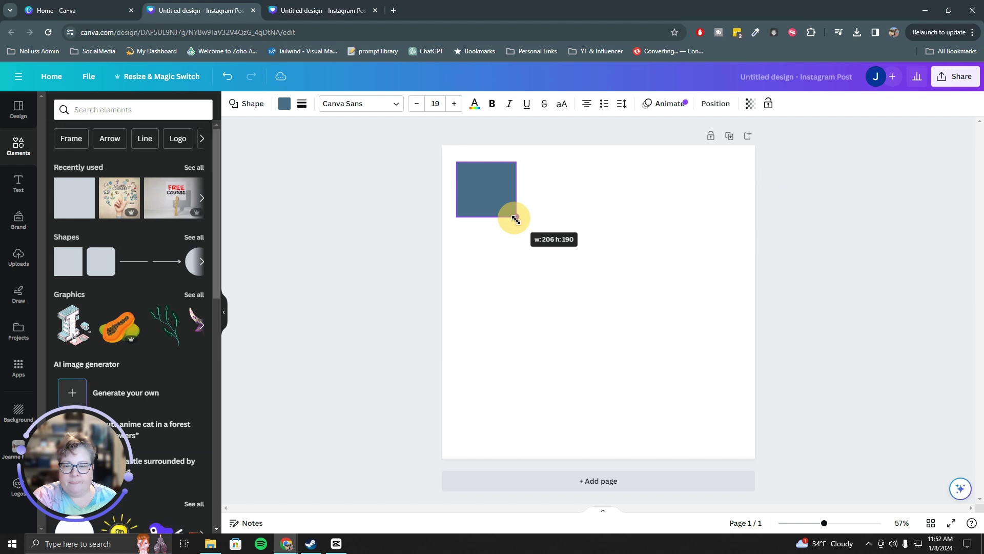
# Step: Paste #3D2241 as the square's custom fill colour and nudge it lower
pyautogui.click(284, 103)
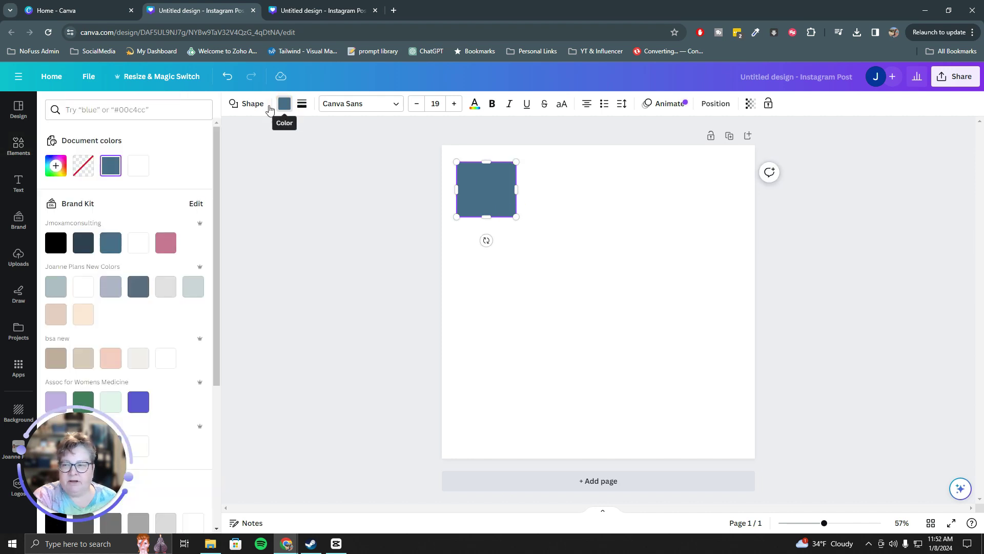
pyautogui.click(56, 166)
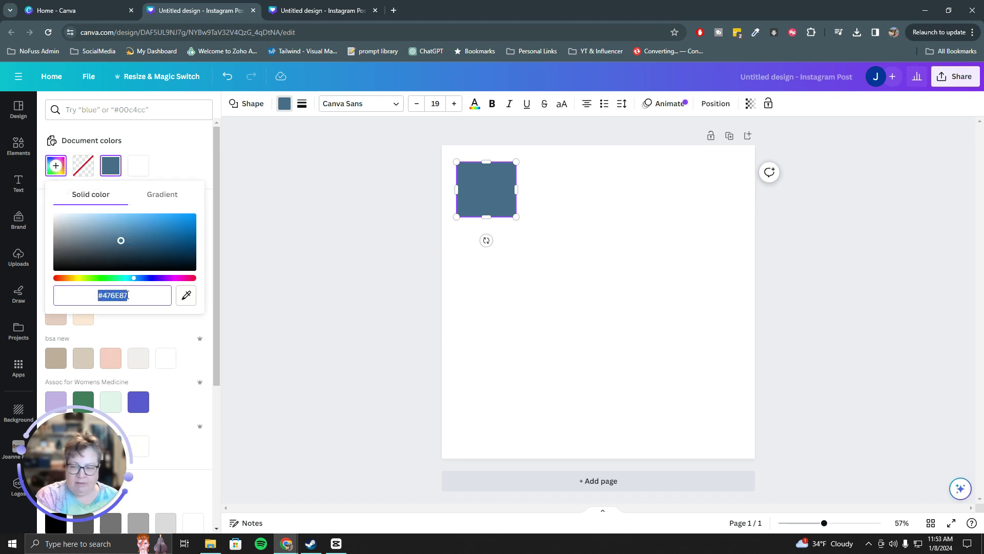
pyautogui.write('#')
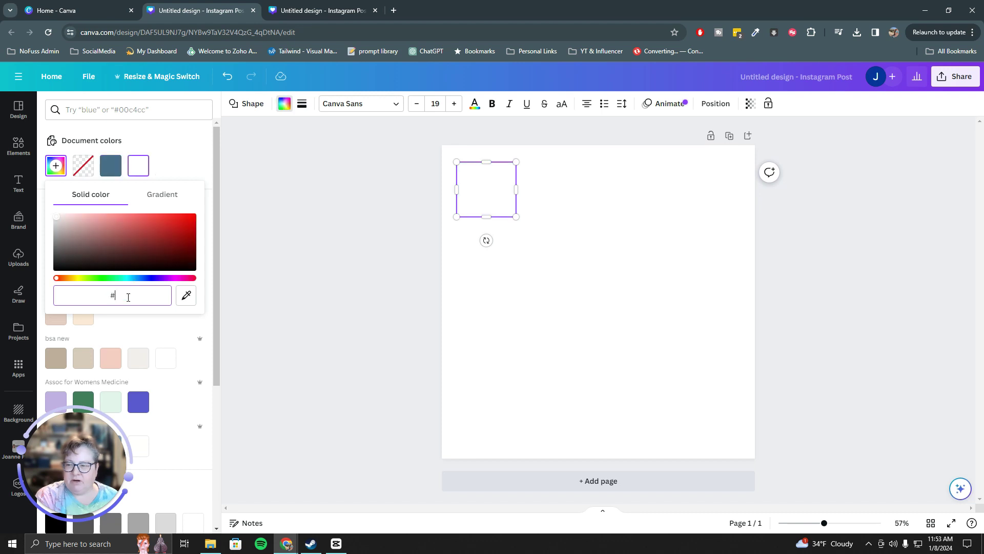
pyautogui.rightClick(115, 295)
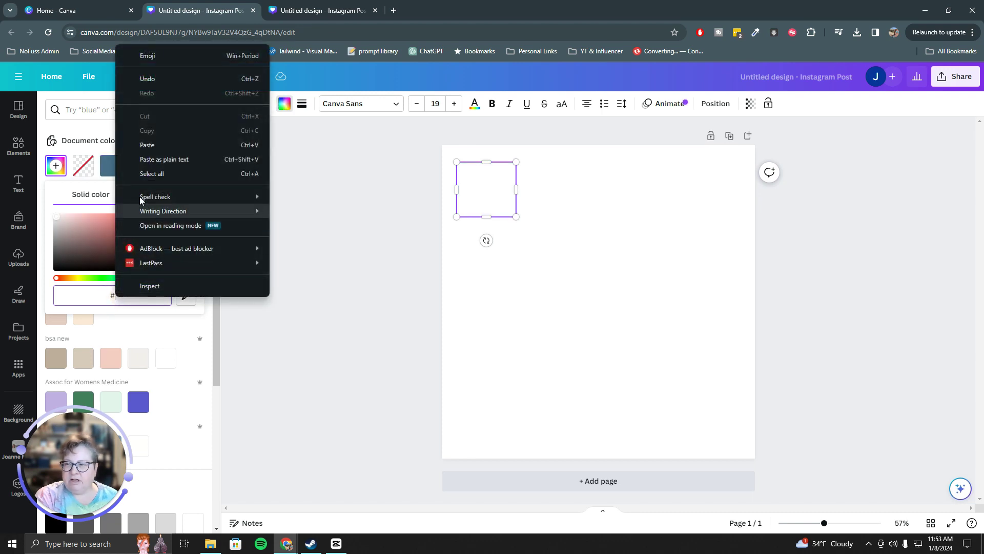
pyautogui.click(146, 146)
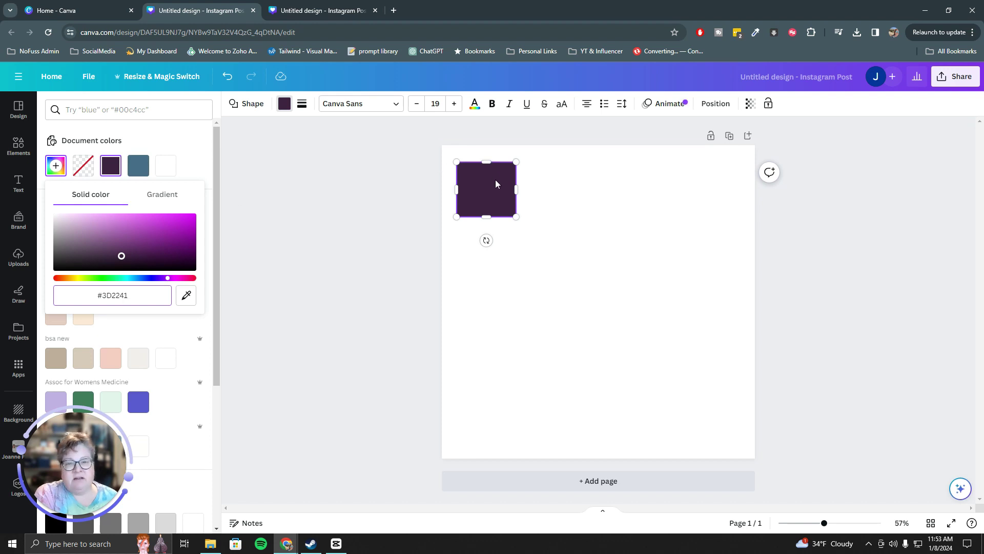
pyautogui.moveTo(495, 179); pyautogui.dragTo(500, 217)
# Step: Add a 'Branding Colors' title at the top of the page, fixing a typo
pyautogui.click(531, 166)
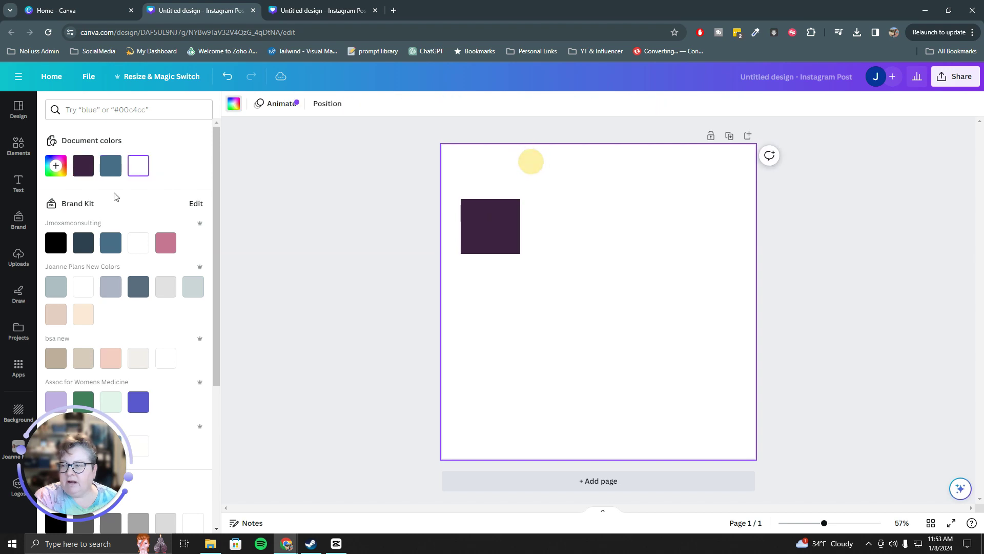
pyautogui.click(19, 186)
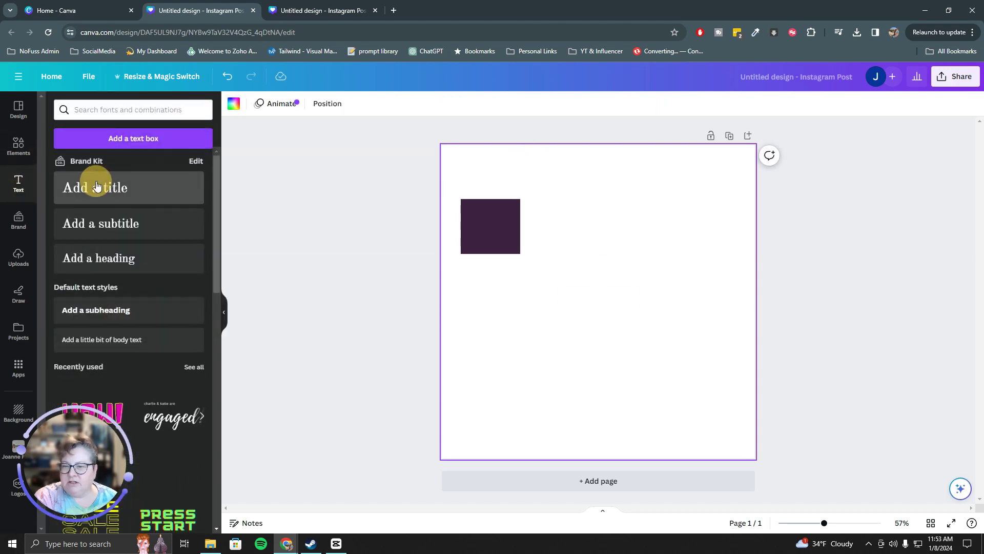
pyautogui.click(95, 188)
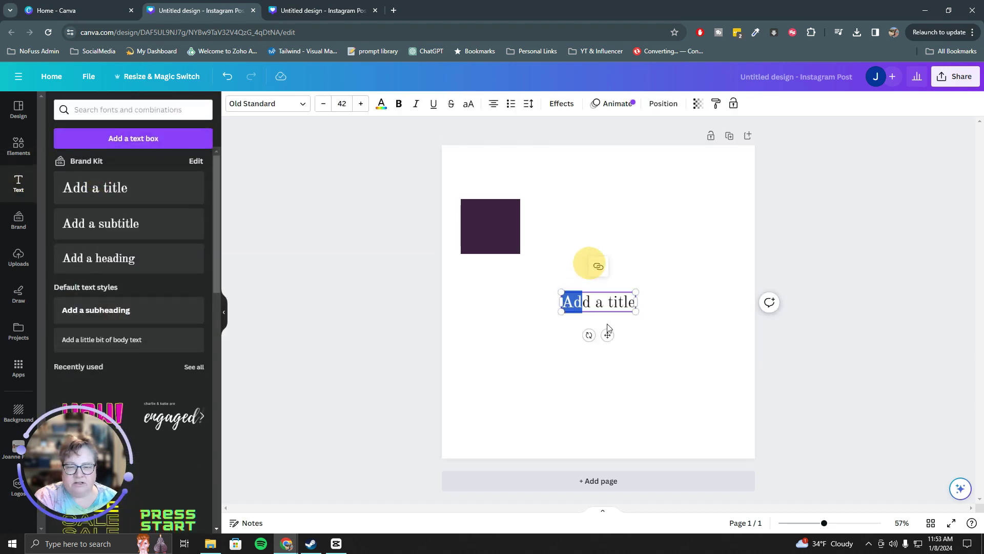
pyautogui.moveTo(607, 335); pyautogui.dragTo(608, 204)
pyautogui.press('BackSpace')
pyautogui.press('BackSpace')
pyautogui.press('BackSpace')
pyautogui.press('BackSpace')
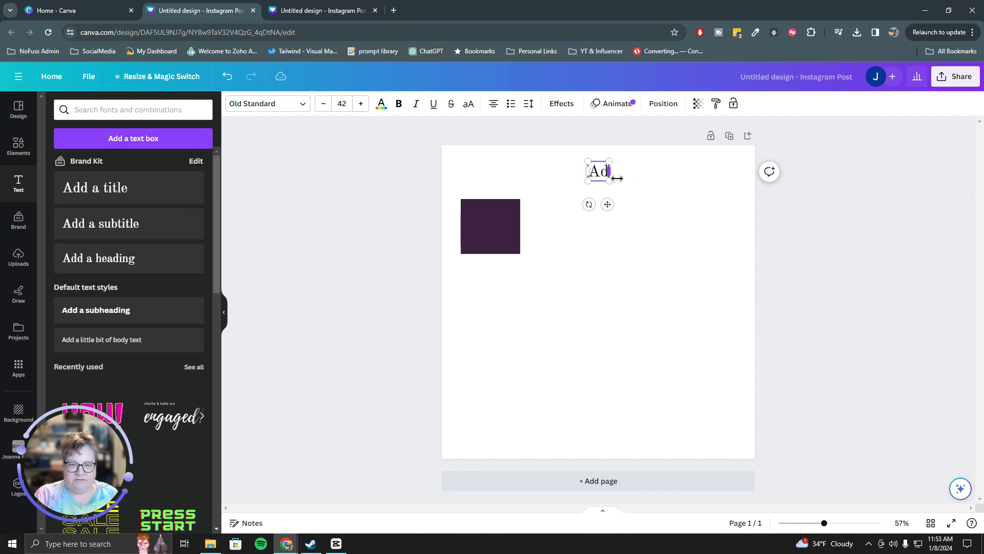
pyautogui.write('Bra')
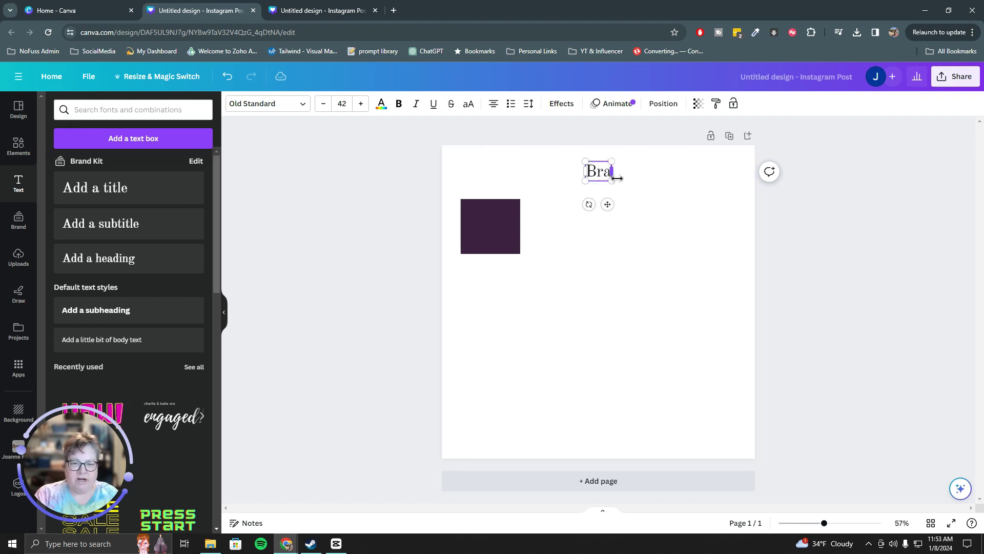
pyautogui.write('dnin')
pyautogui.press('BackSpace')
pyautogui.press('BackSpace')
pyautogui.press('BackSpace')
pyautogui.press('BackSpace')
pyautogui.write('n')
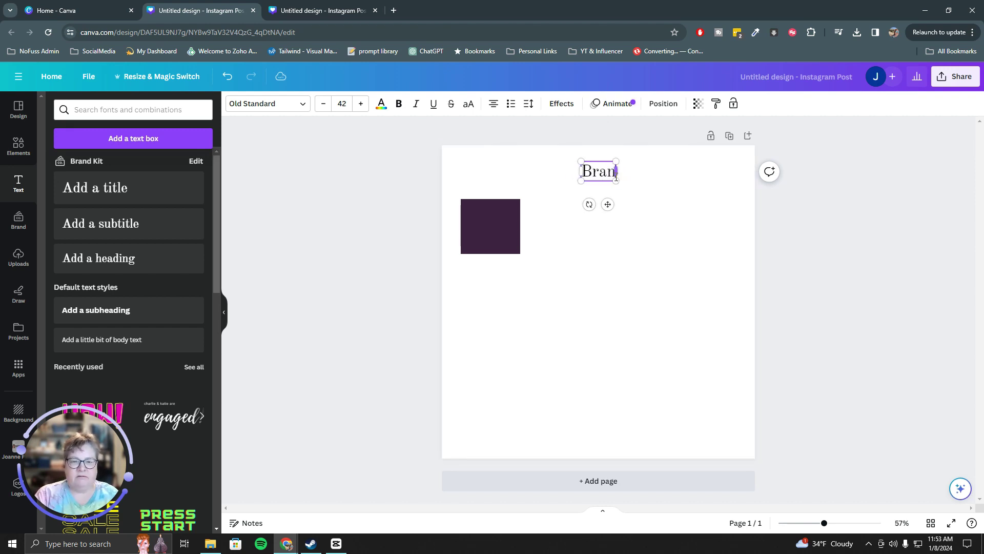
pyautogui.write('ding L')
pyautogui.write('Colo')
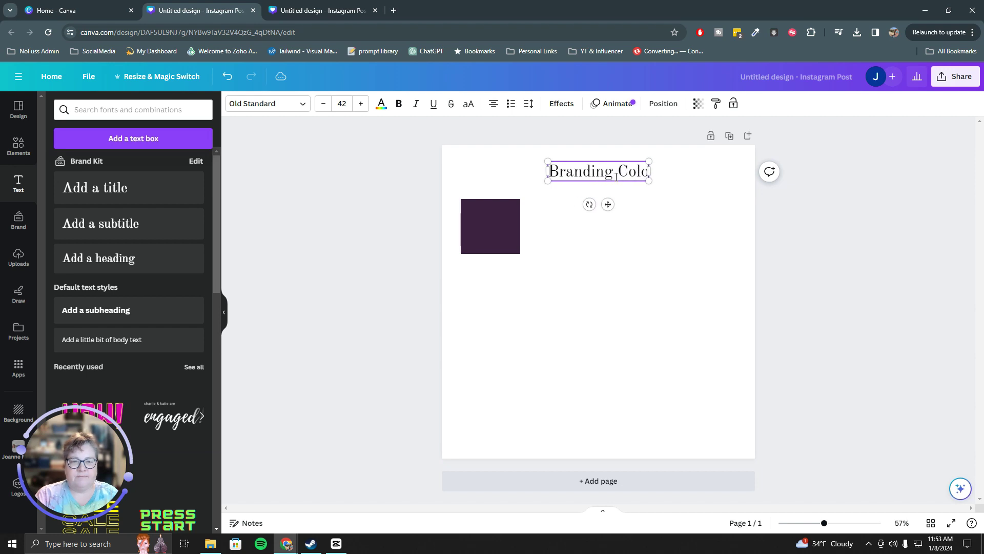
pyautogui.write('rs')
pyautogui.press('Return')
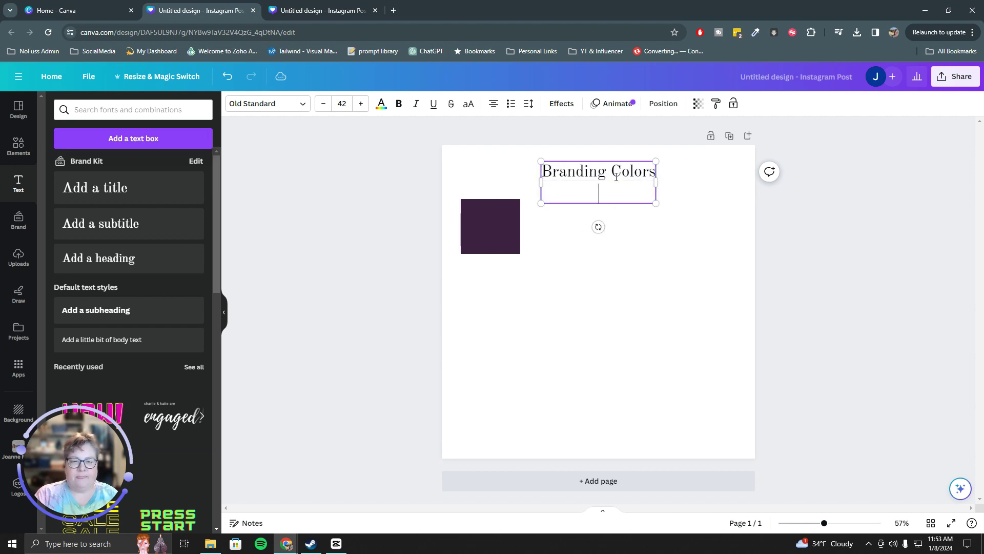
pyautogui.click(584, 323)
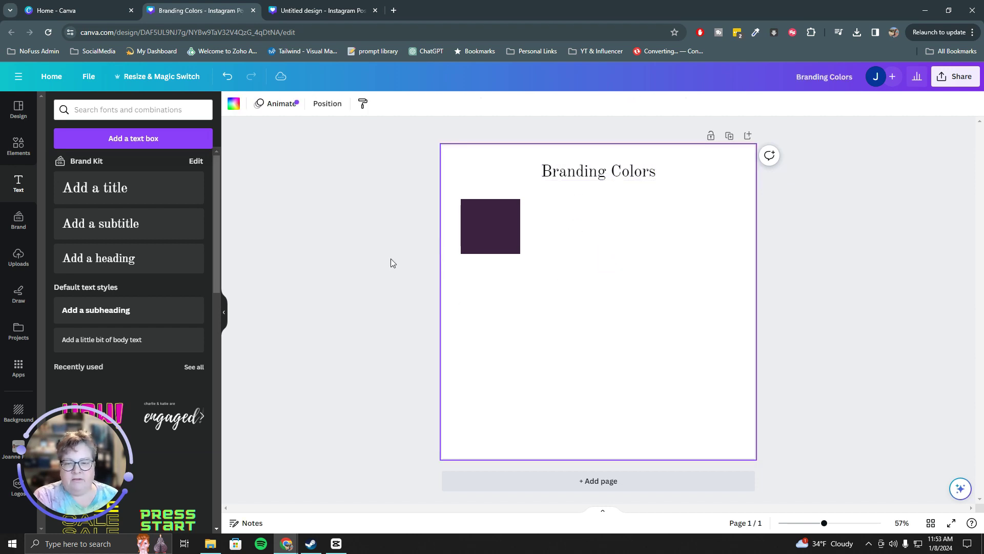
pyautogui.click(539, 217)
# Step: Add a second title with the pasted #3D2241 beside the purple square
pyautogui.click(95, 187)
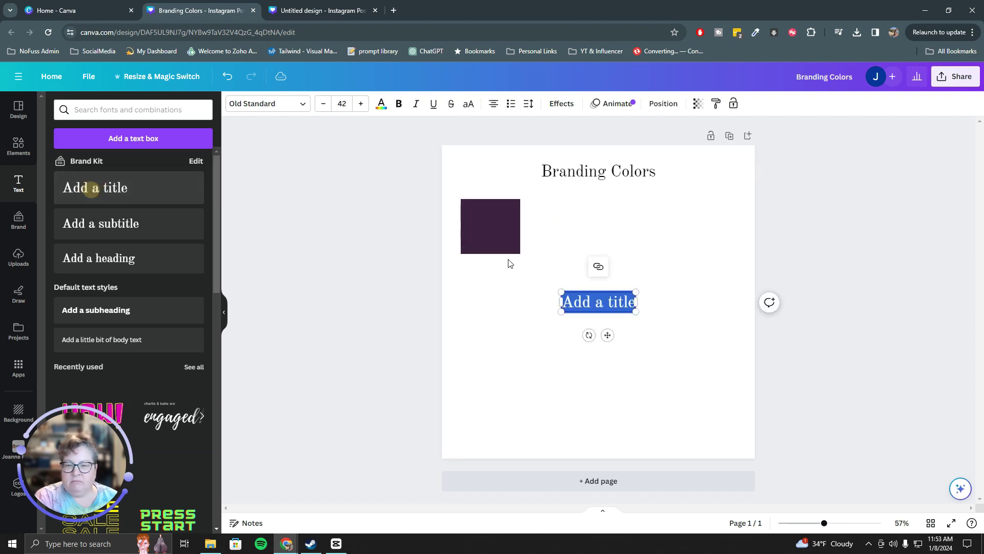
pyautogui.rightClick(601, 300)
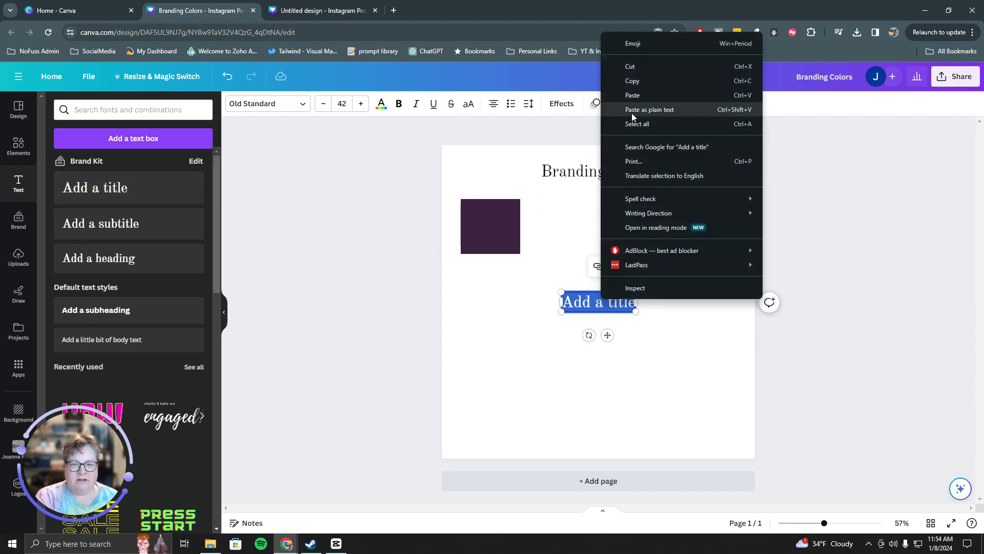
pyautogui.click(685, 96)
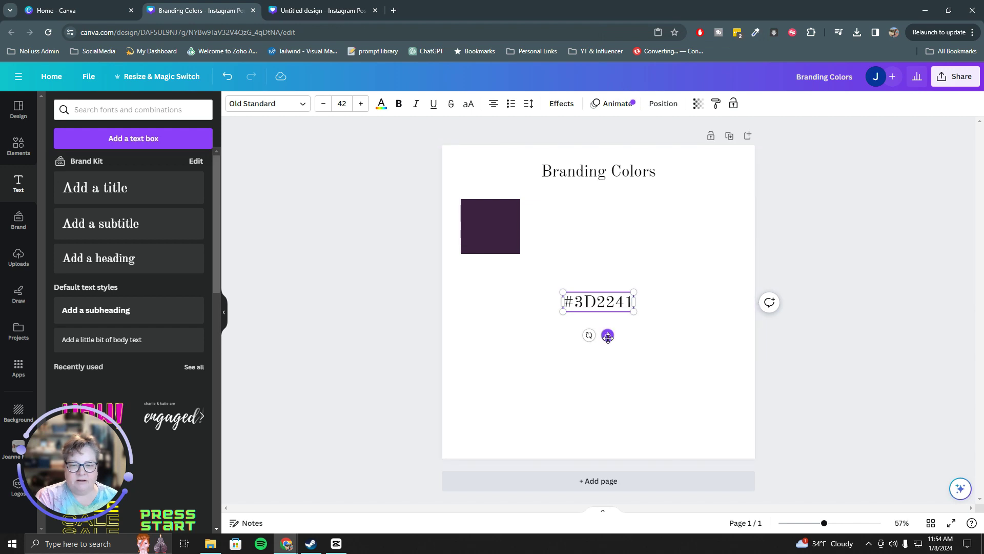
pyautogui.moveTo(608, 334)
pyautogui.mouseDown()
pyautogui.moveTo(587, 270)
pyautogui.moveTo(578, 277)
pyautogui.mouseUp()
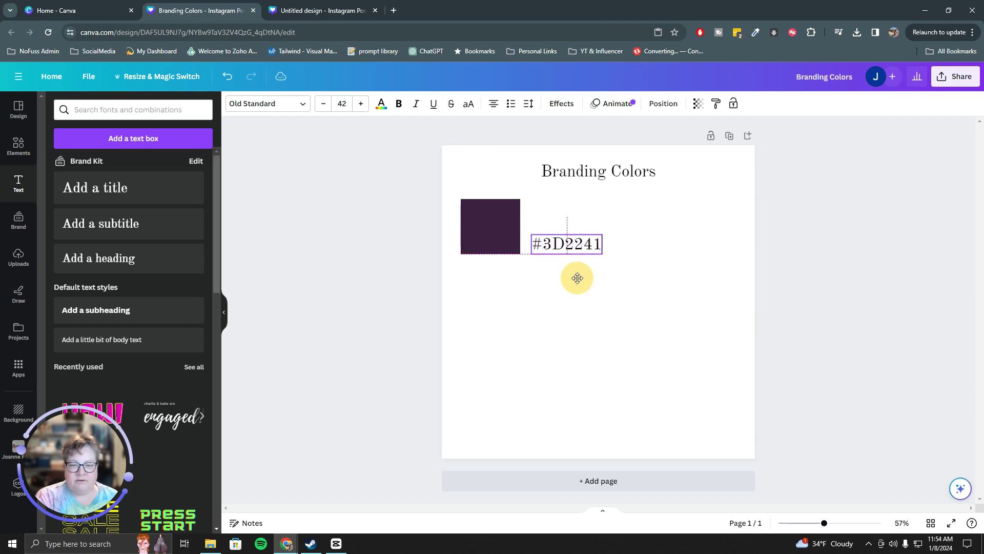
pyautogui.click(658, 308)
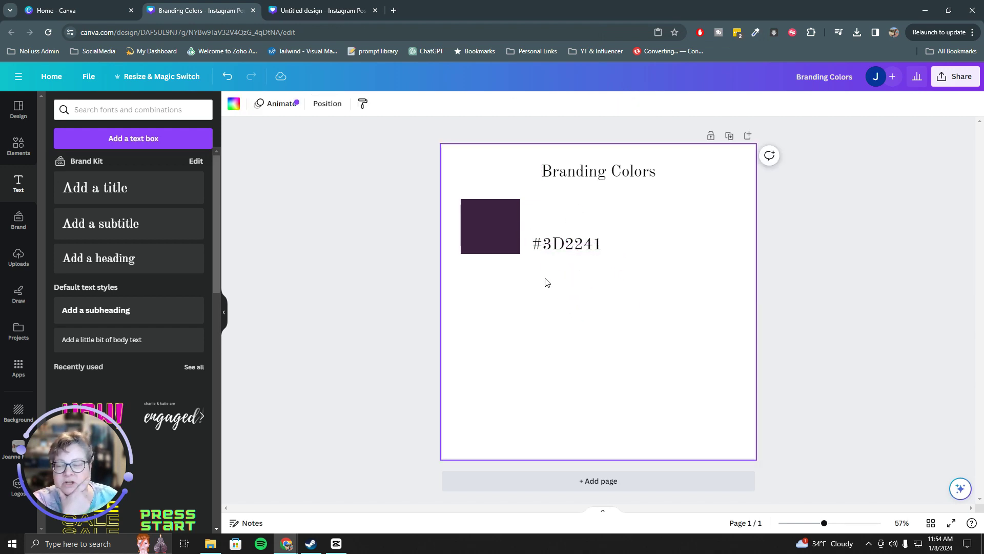